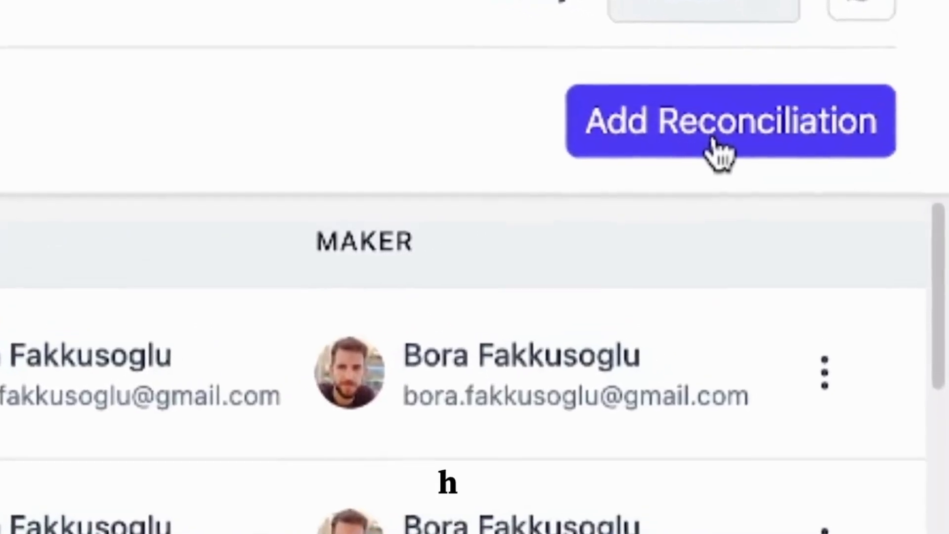
Step: Start a new reconciliation and name it Recon 2025 2 December
click(754, 147)
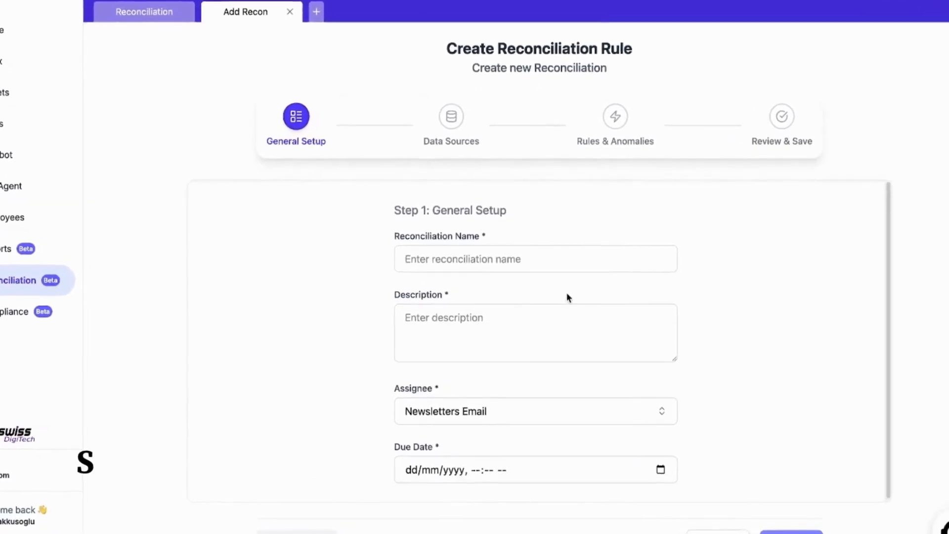
click(479, 266)
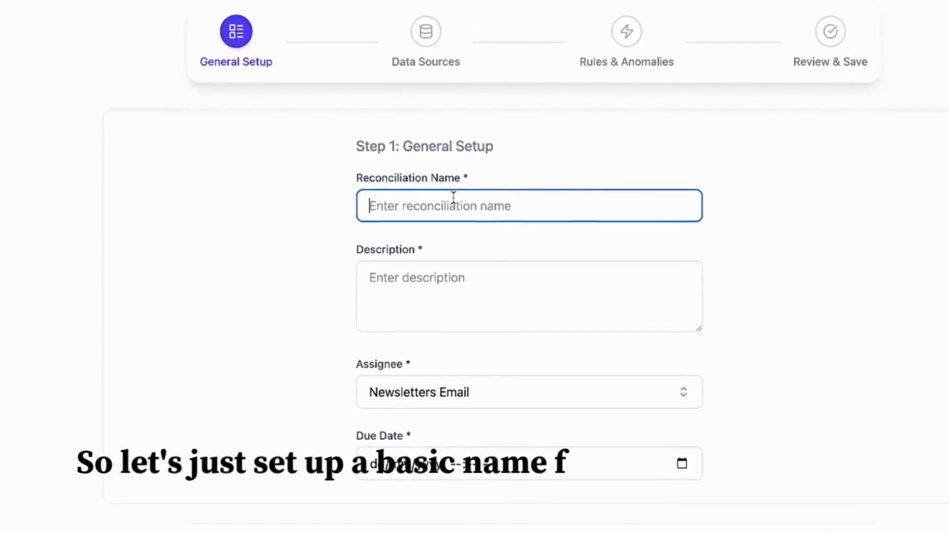
text(Recon 202)
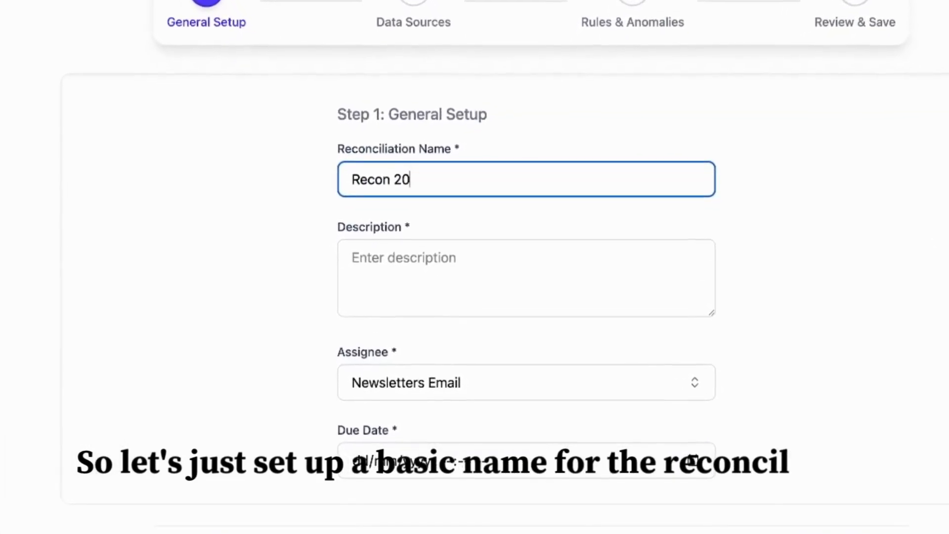
text(5 2)
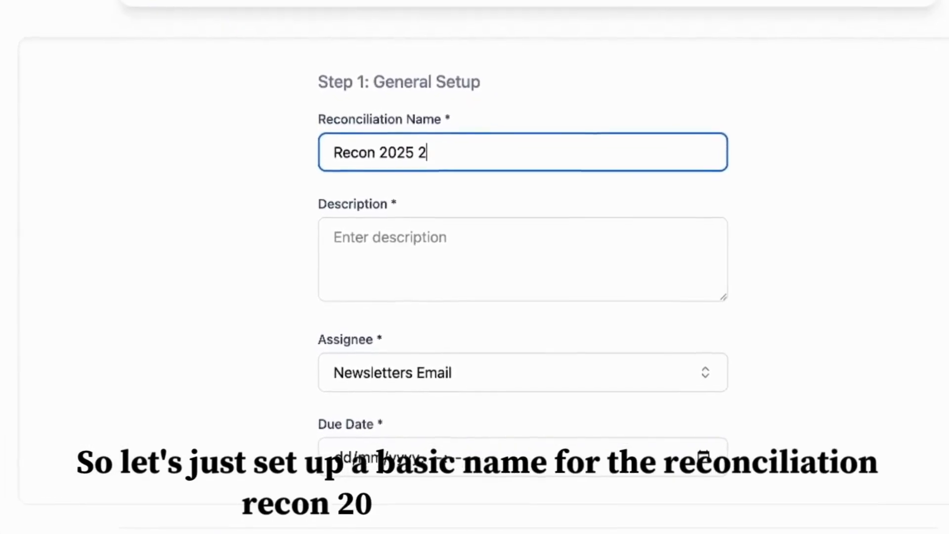
text( December)
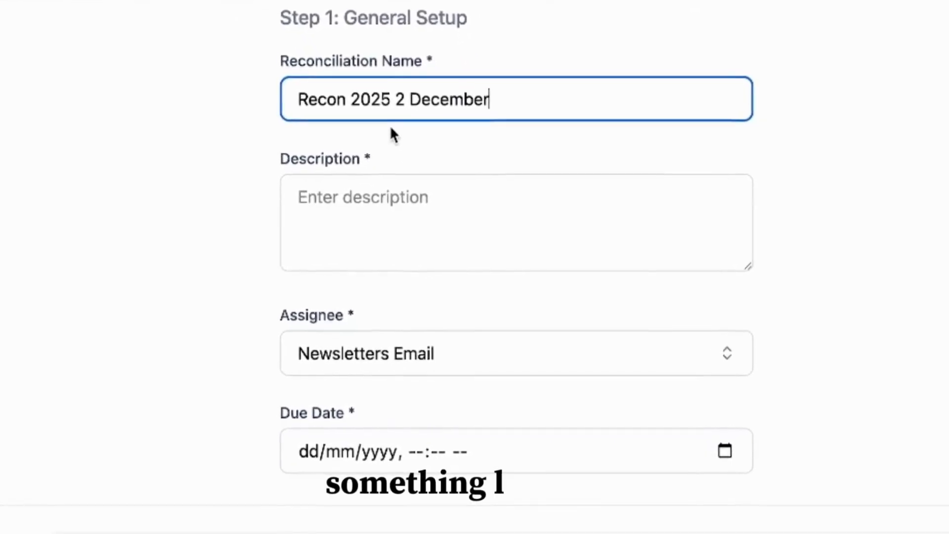
Step: Copy the reconciliation name into the Description field
triple_click(398, 126)
key(ctrl+c)
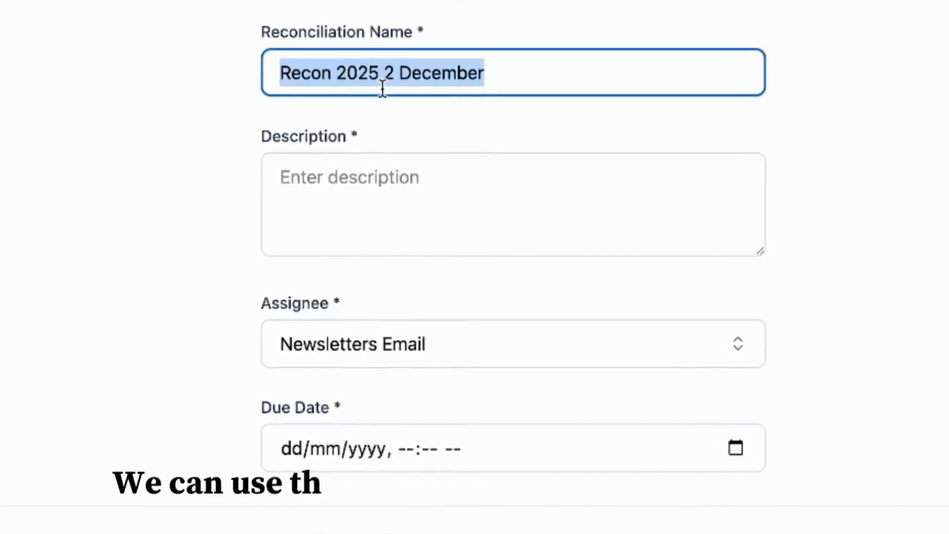
click(360, 148)
key(ctrl+v)
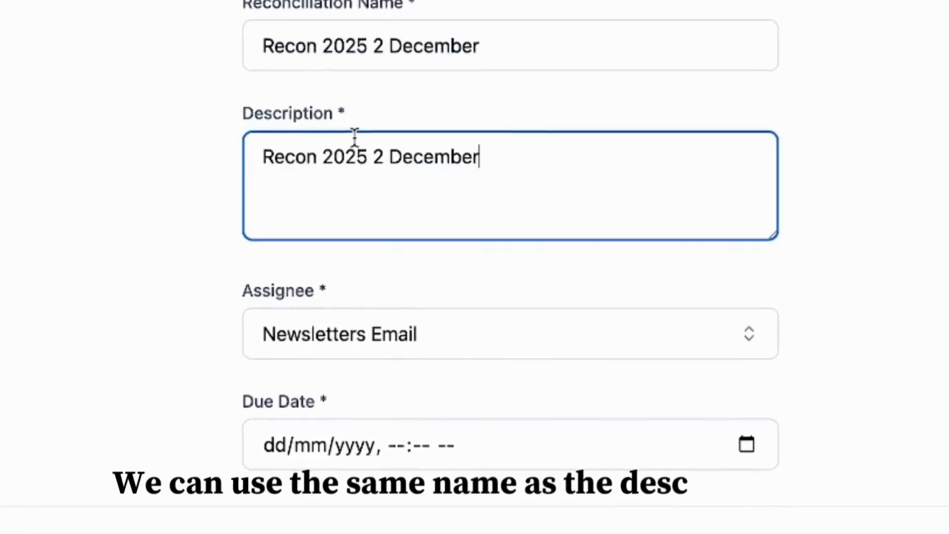
click(171, 88)
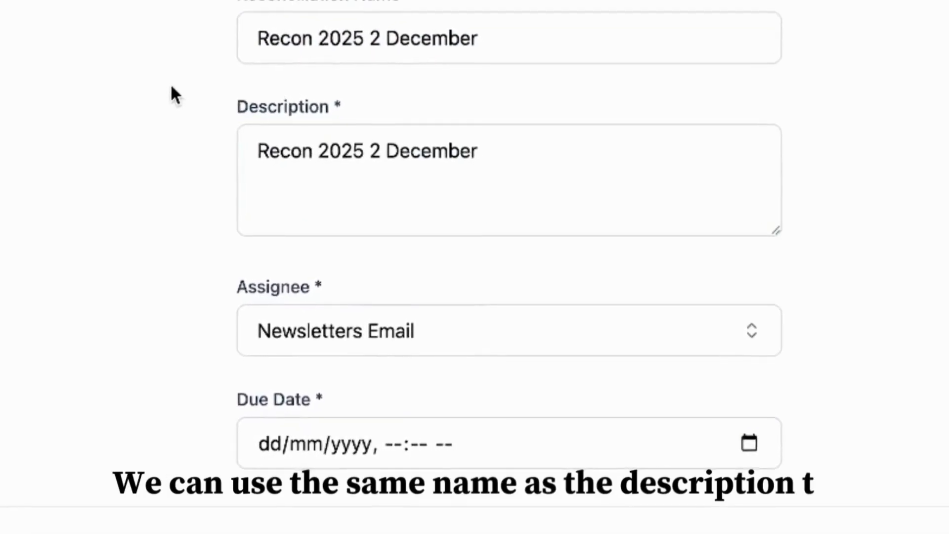
Step: Set the assignee to the signed-in user's account and continue to the data sources step
click(316, 326)
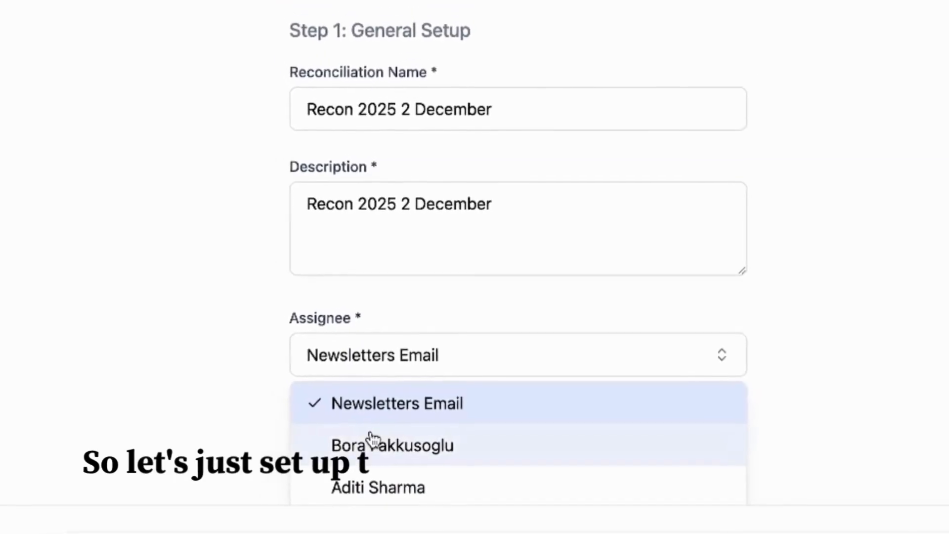
click(373, 443)
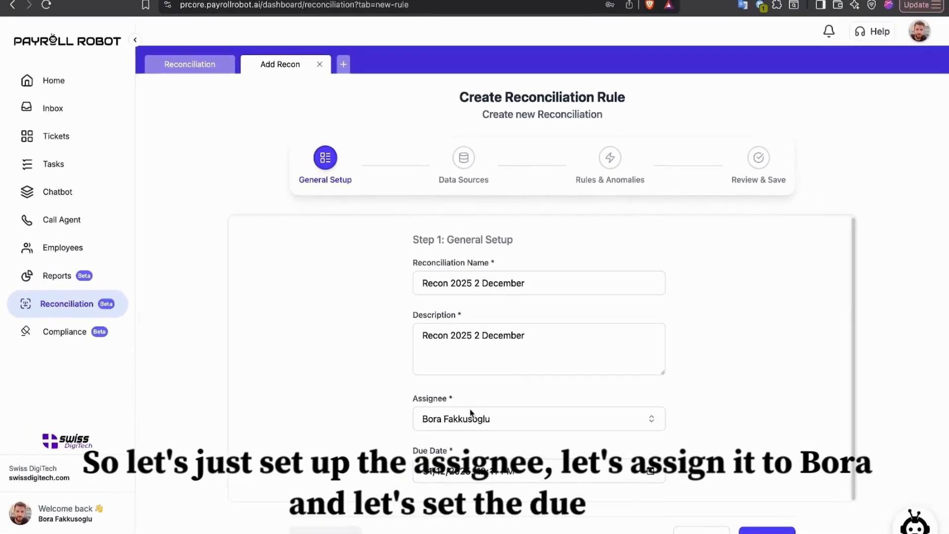
click(757, 530)
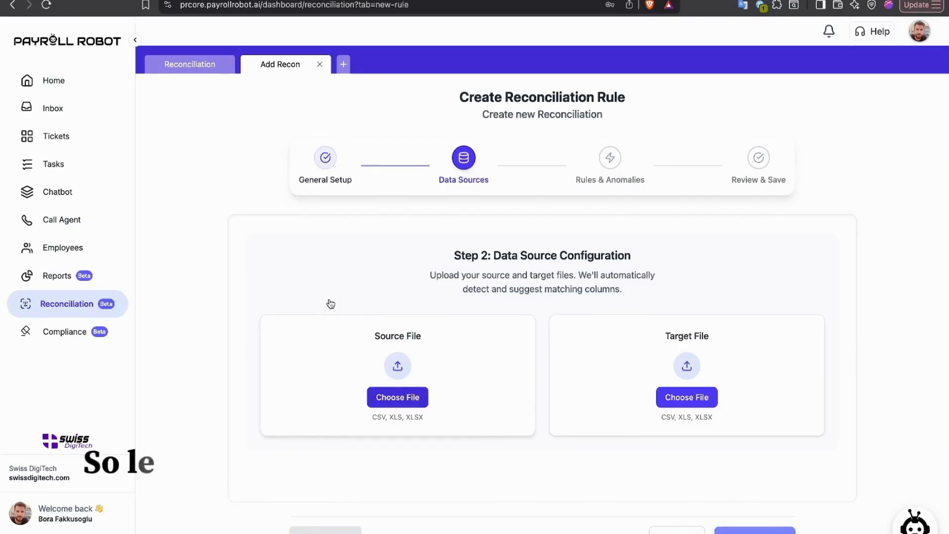
Step: Upload source_a.csv from Documents as the source file
click(390, 397)
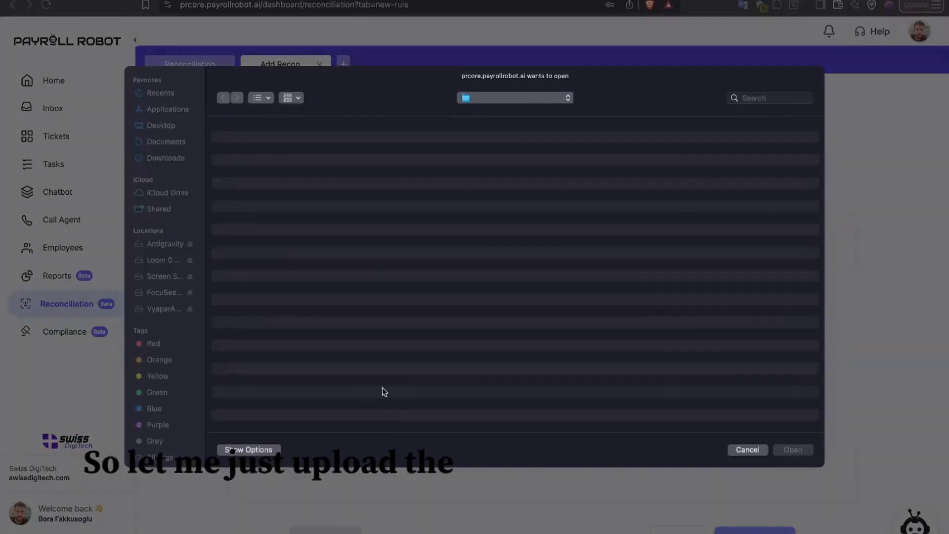
click(147, 142)
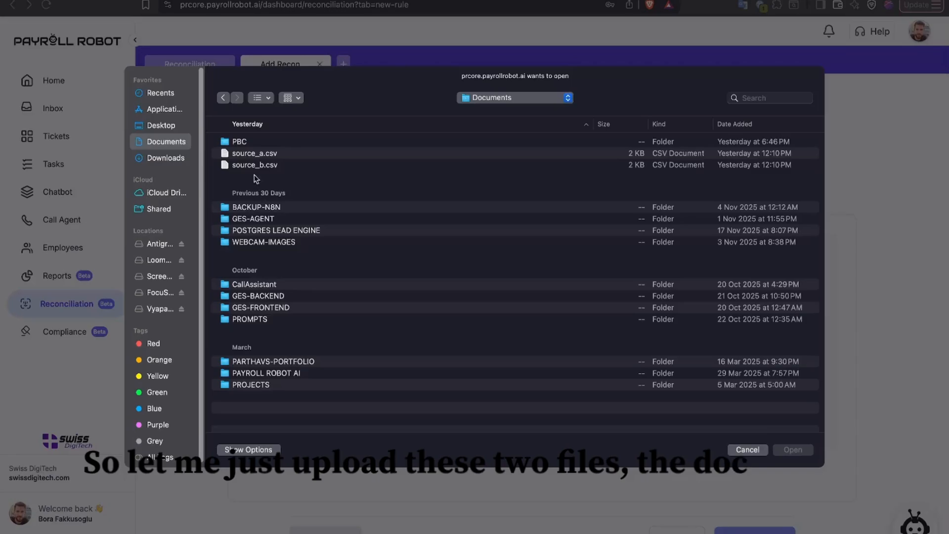
click(255, 154)
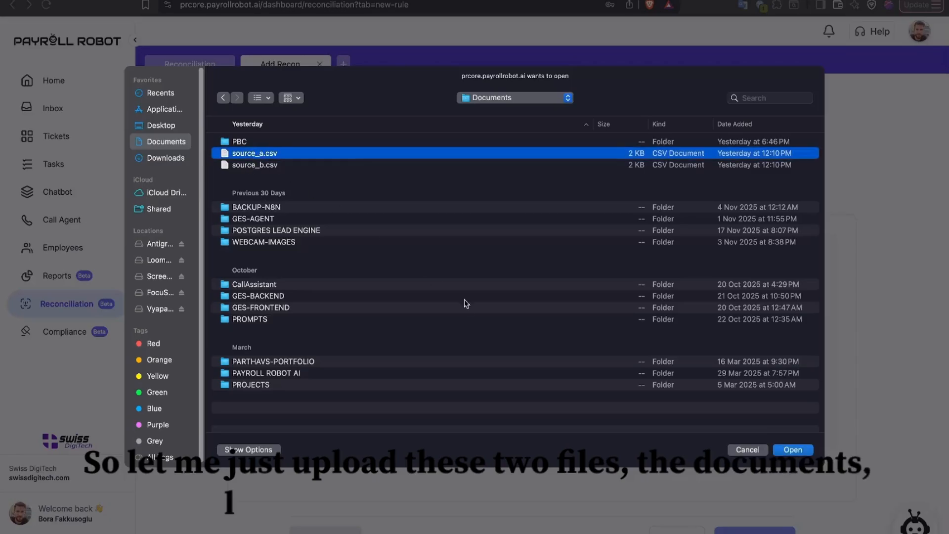
click(793, 445)
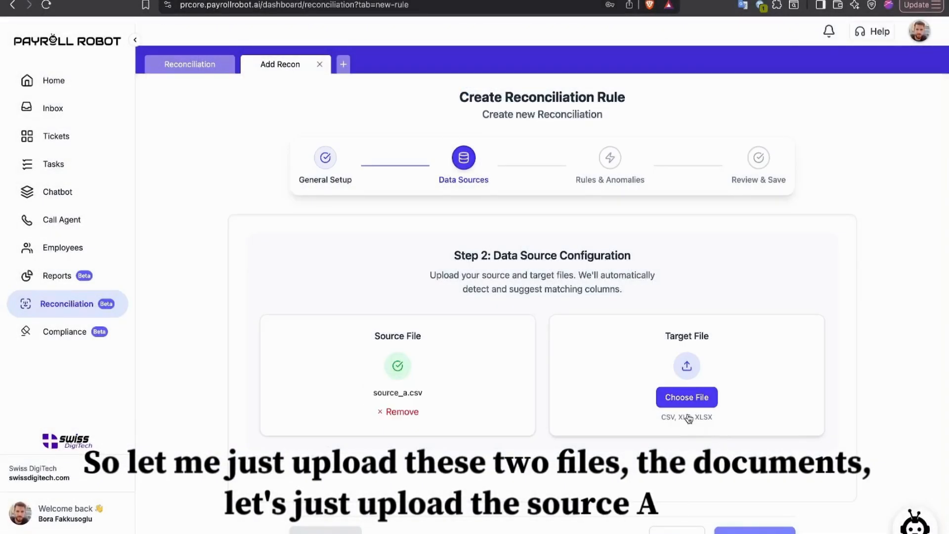
Step: Upload source_b.csv from Documents as the target file and process both files
click(687, 397)
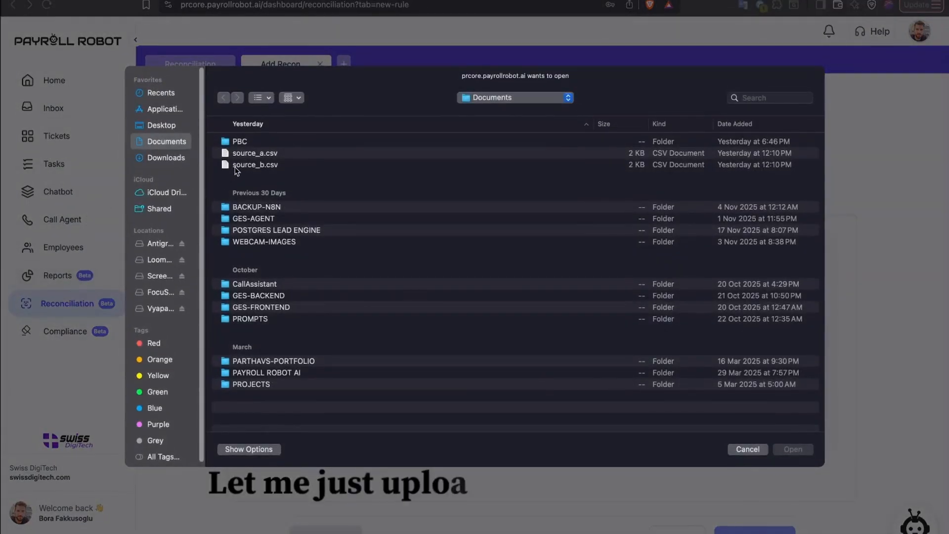
click(236, 168)
click(803, 450)
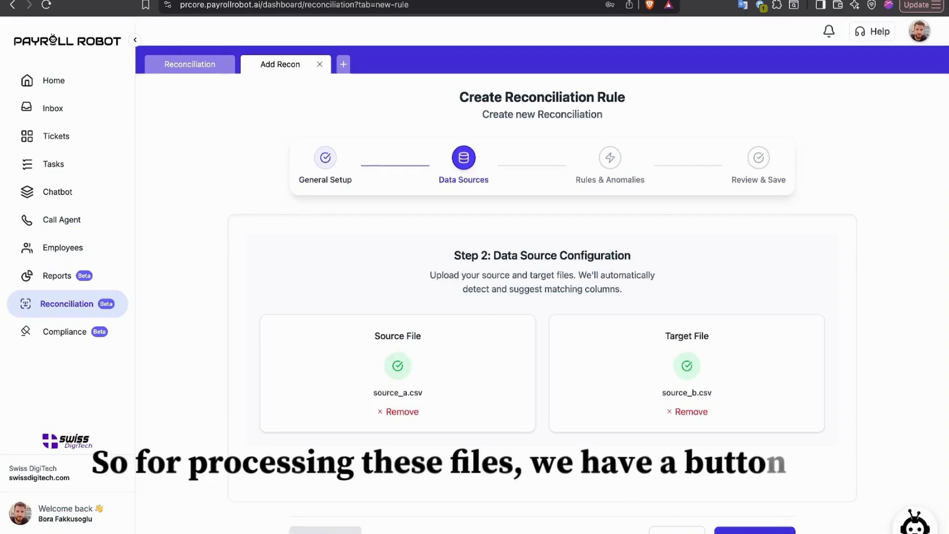
click(754, 531)
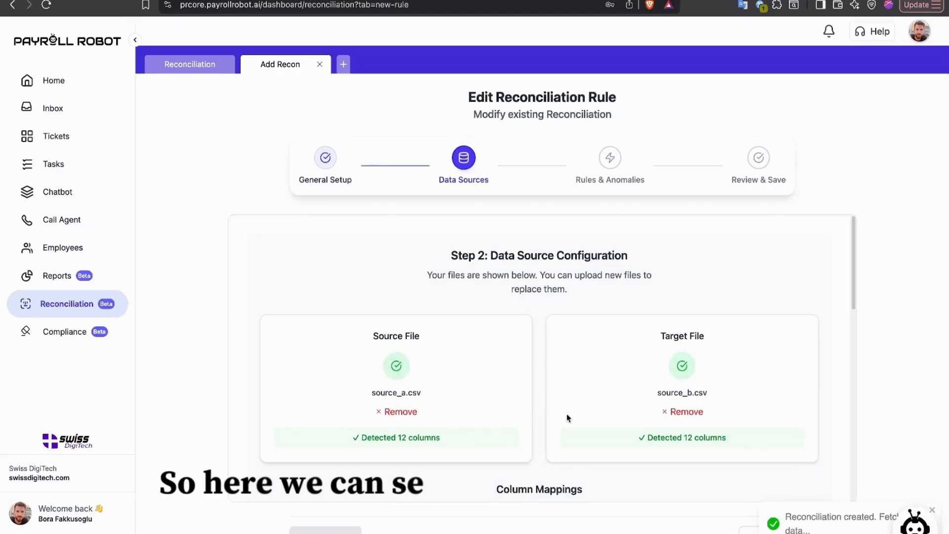
Step: Review the suggested column mappings with id as the primary identifier and confirm them
scroll(489, 356, down, 5)
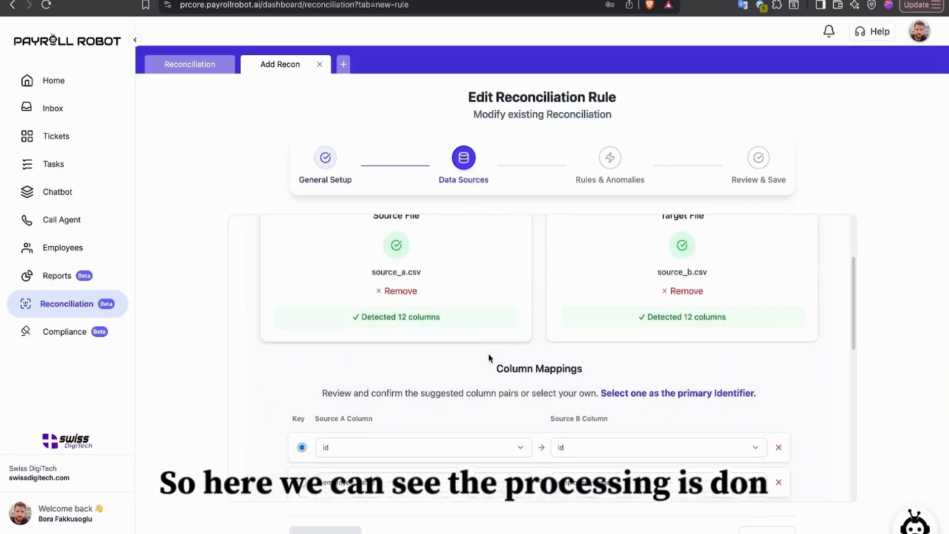
scroll(475, 373, down, 6)
scroll(471, 375, up, 3)
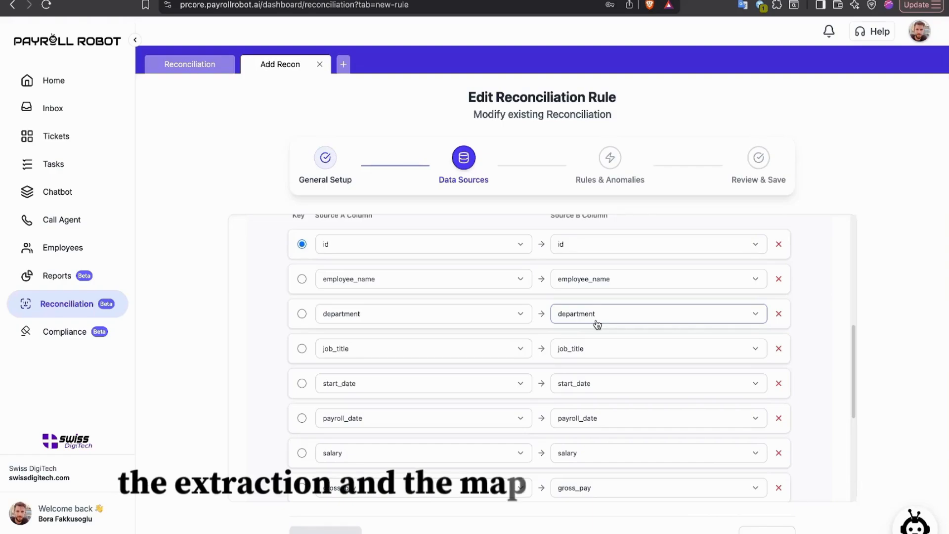
scroll(332, 333, up, 3)
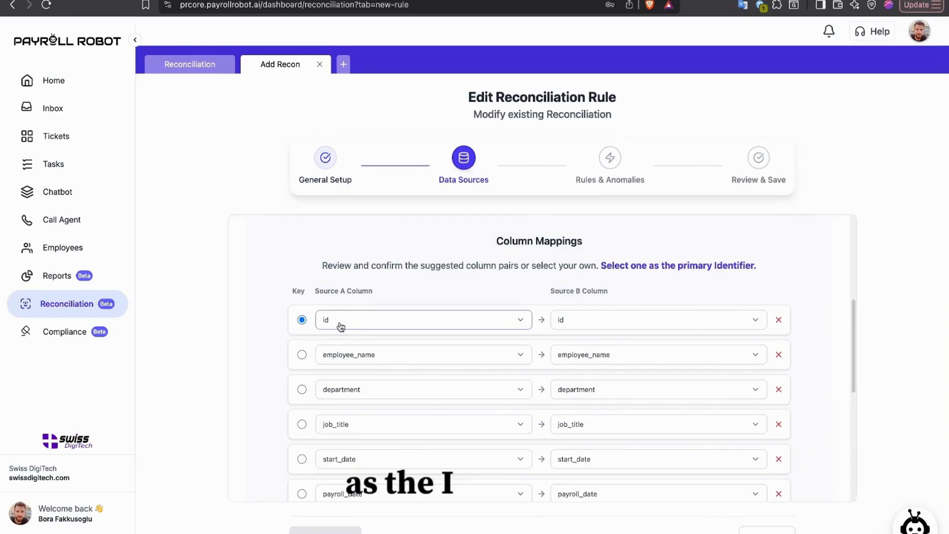
scroll(325, 324, down, 1)
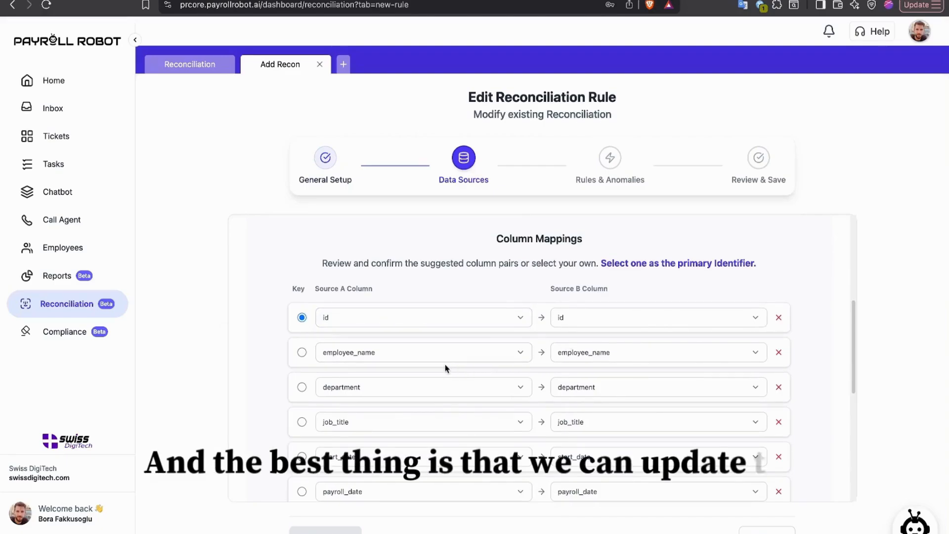
click(420, 357)
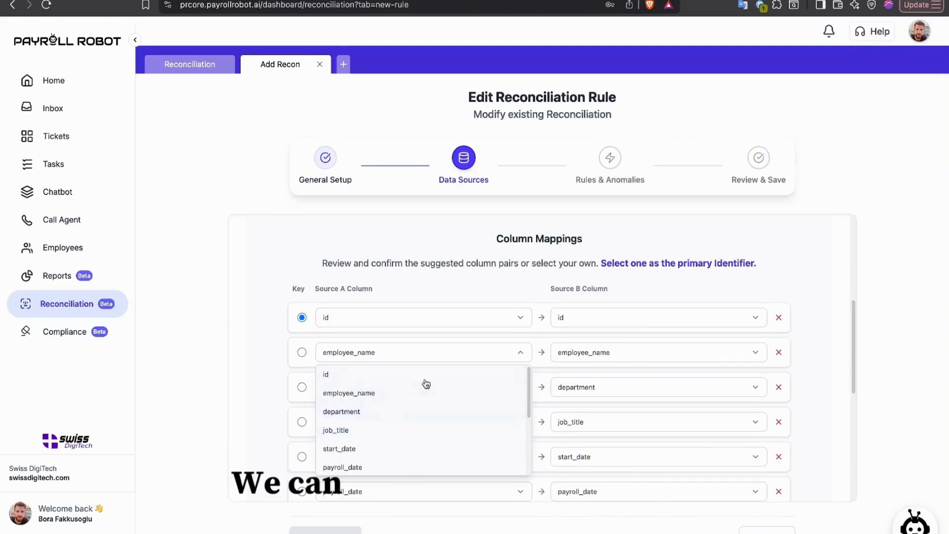
click(426, 352)
scroll(493, 345, down, 5)
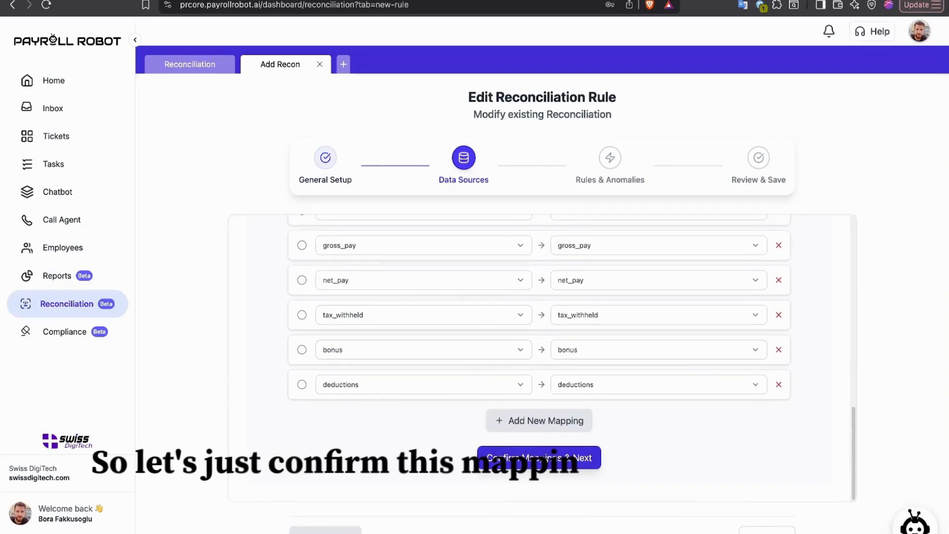
click(543, 458)
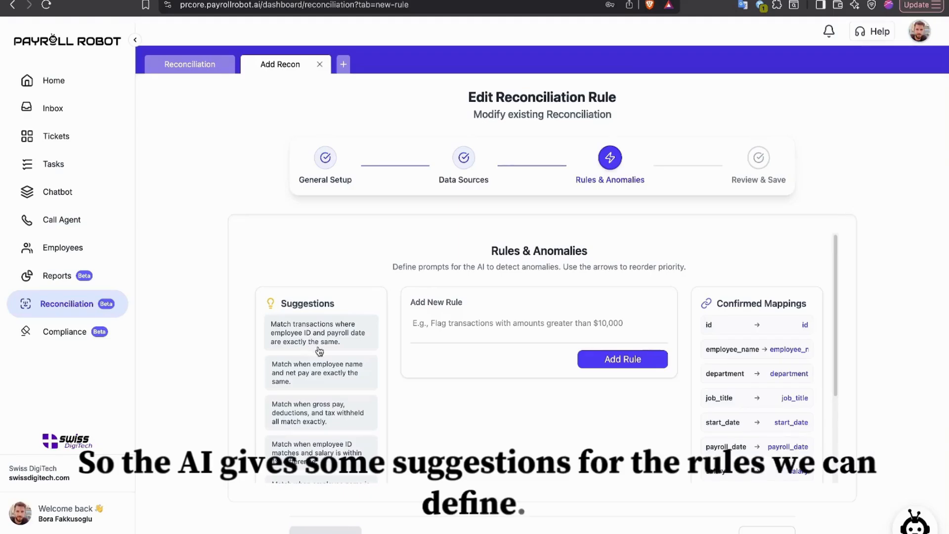
Step: Add the suggested rule 'Match when employee name and net pay are exactly the same.' and continue to review
scroll(334, 356, down, 2)
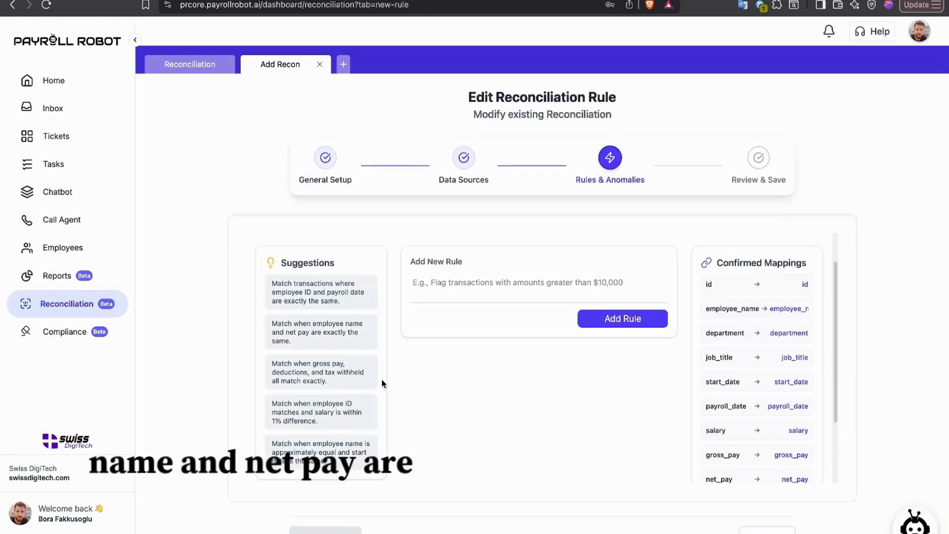
scroll(382, 379, down, 1)
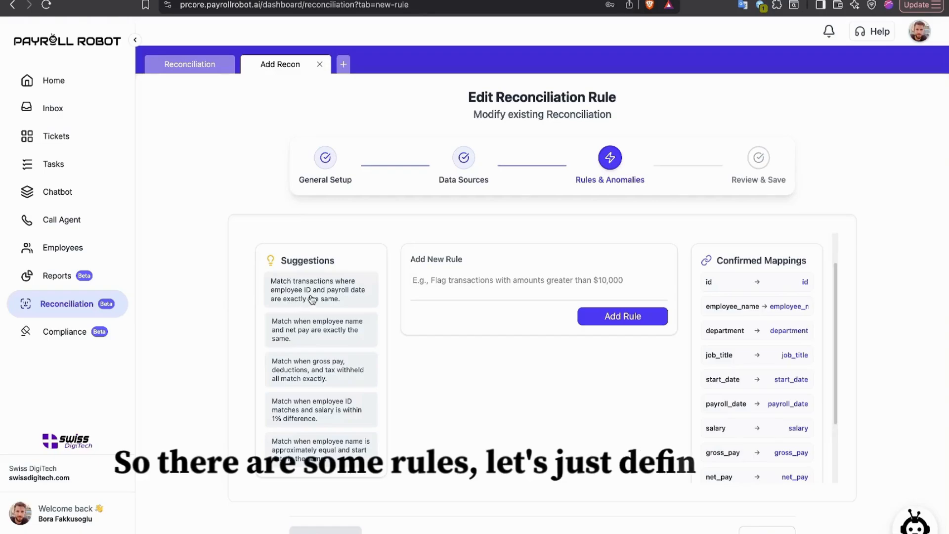
click(316, 336)
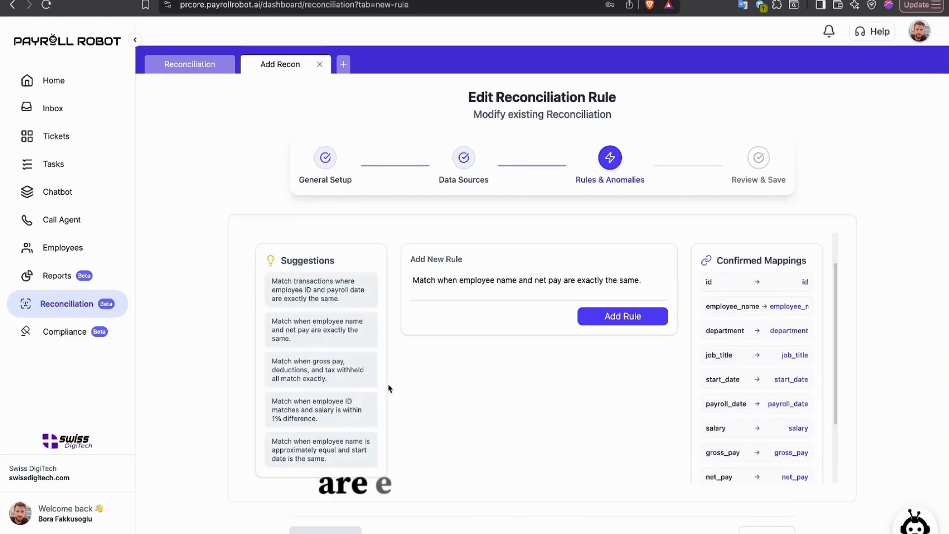
click(621, 316)
click(476, 420)
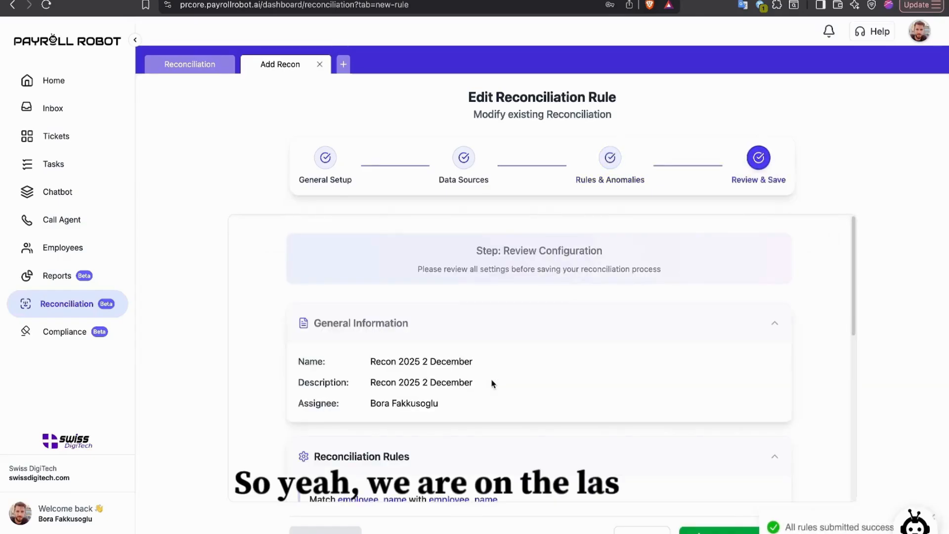
Step: Review the general information, rules and column mappings, then save the reconciliation
scroll(491, 383, down, 3)
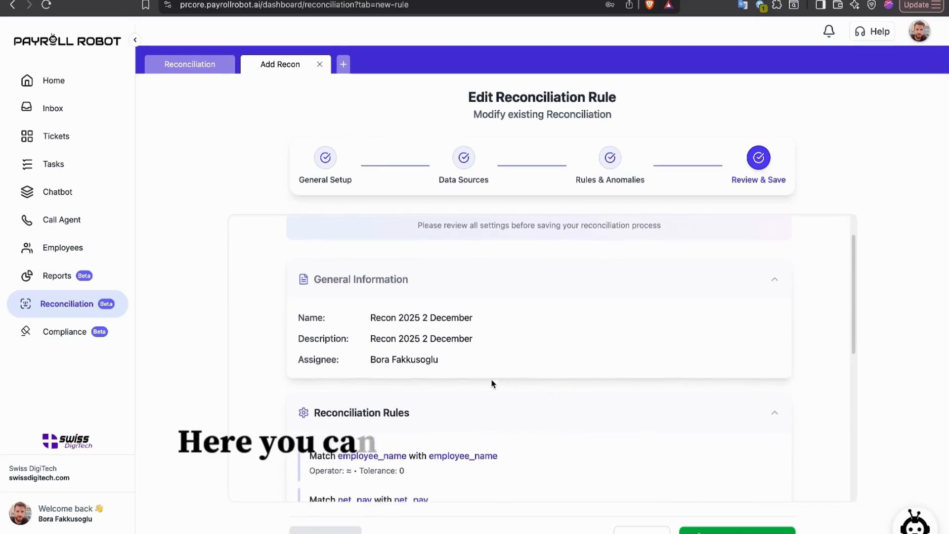
scroll(492, 383, down, 2)
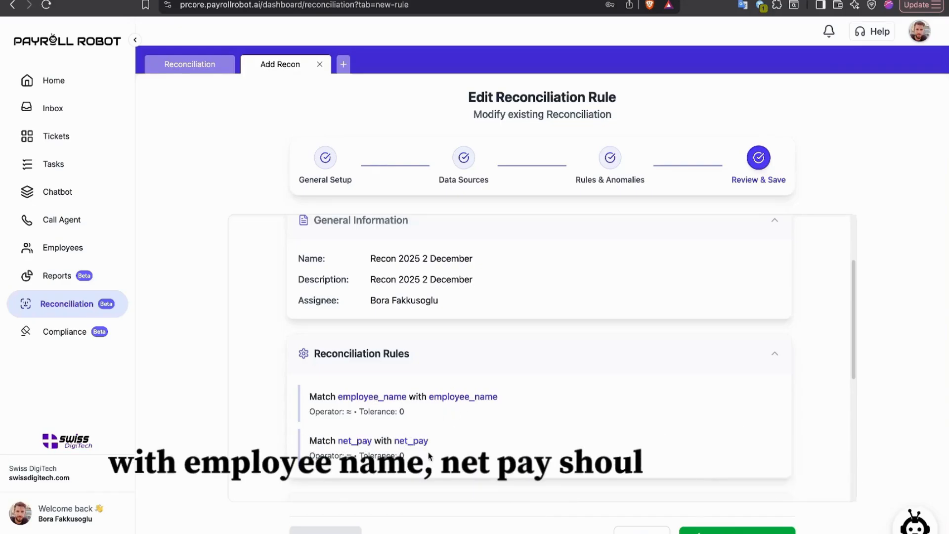
scroll(456, 443, down, 10)
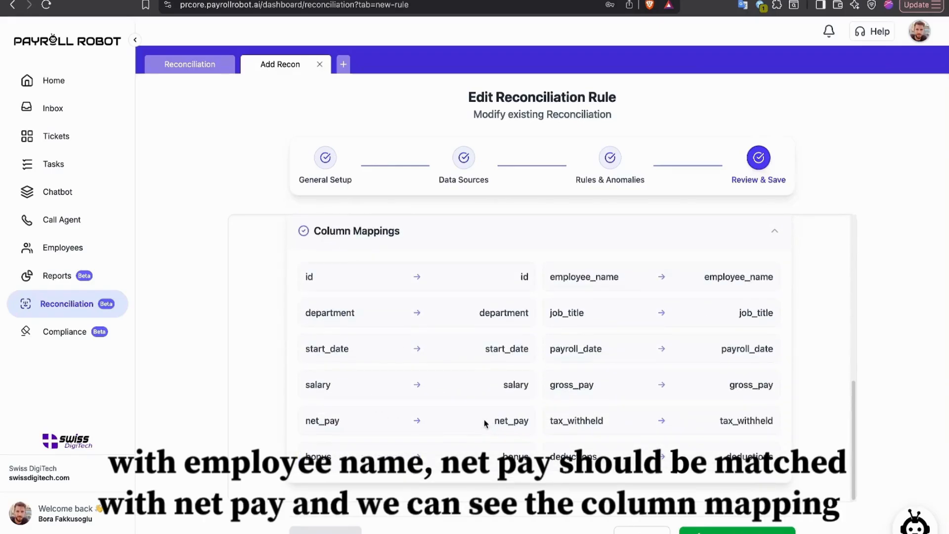
scroll(494, 430, up, 10)
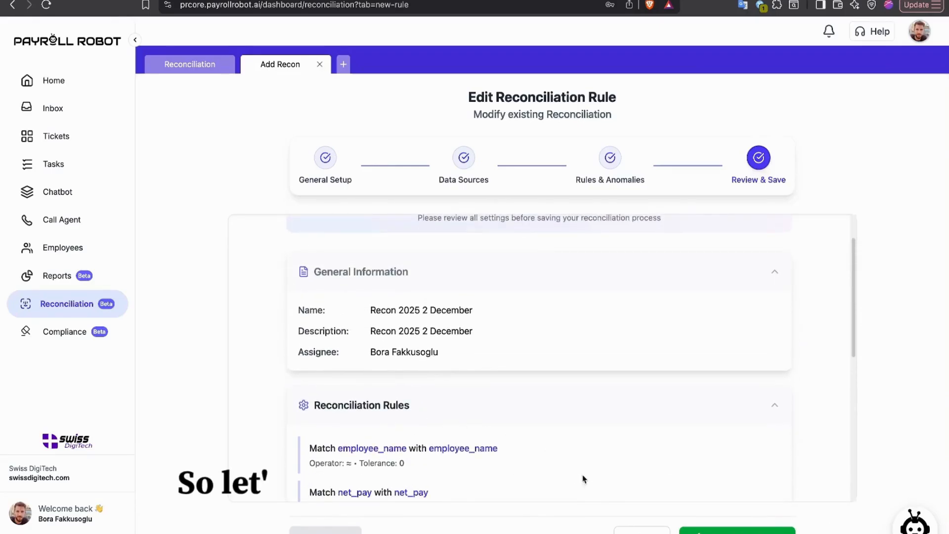
click(736, 530)
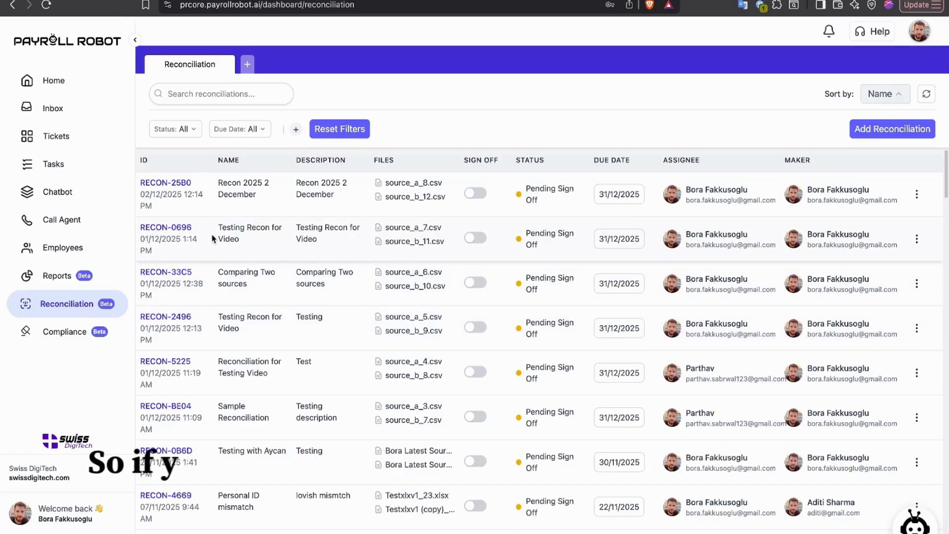
Step: Open the Recon 2025 2 December reconciliation's matching results and show its matching rules
click(173, 183)
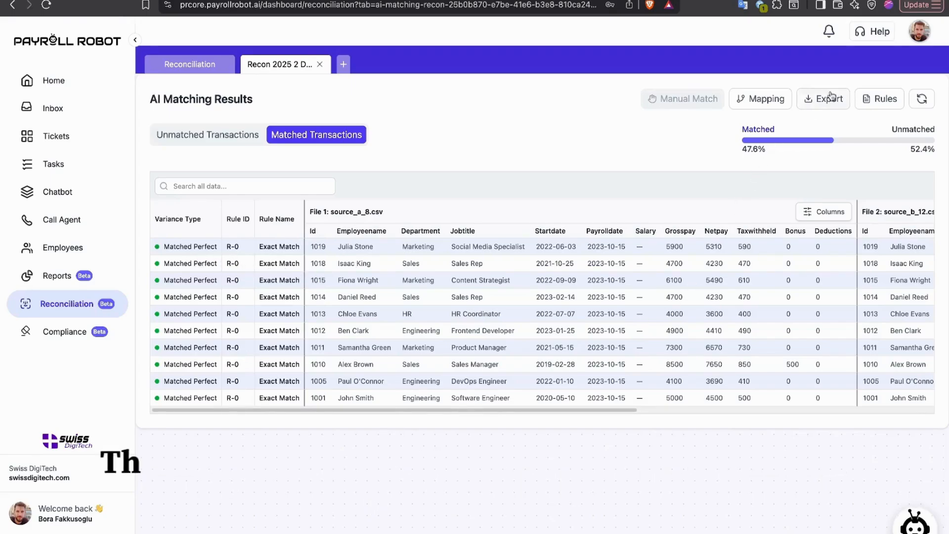
click(879, 99)
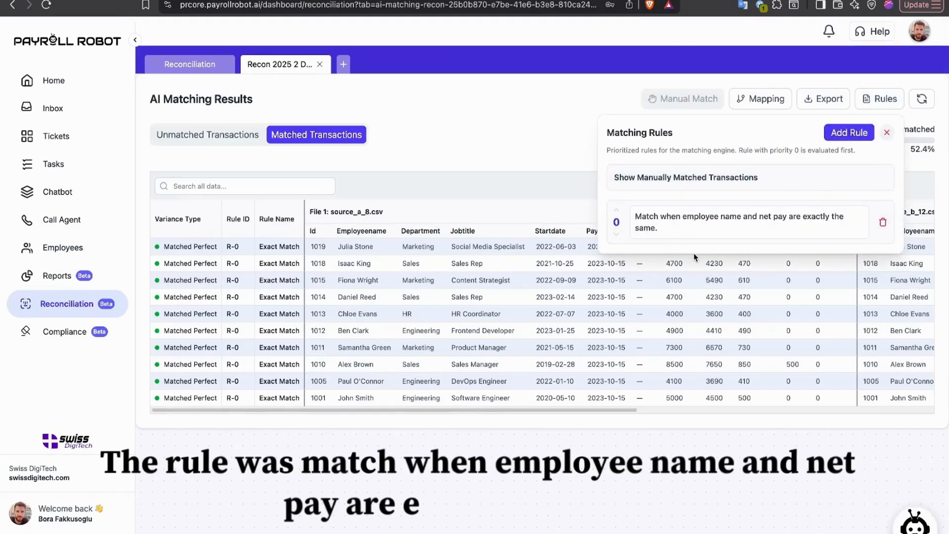
Step: Close the matching rules panel and compare employee names and net pay of matched transactions across both files
click(871, 100)
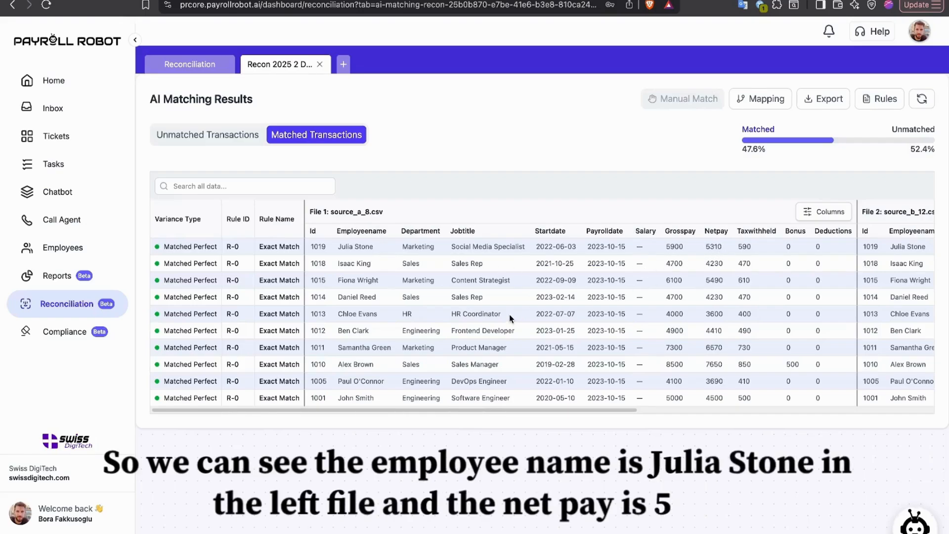
scroll(509, 314, right, 5)
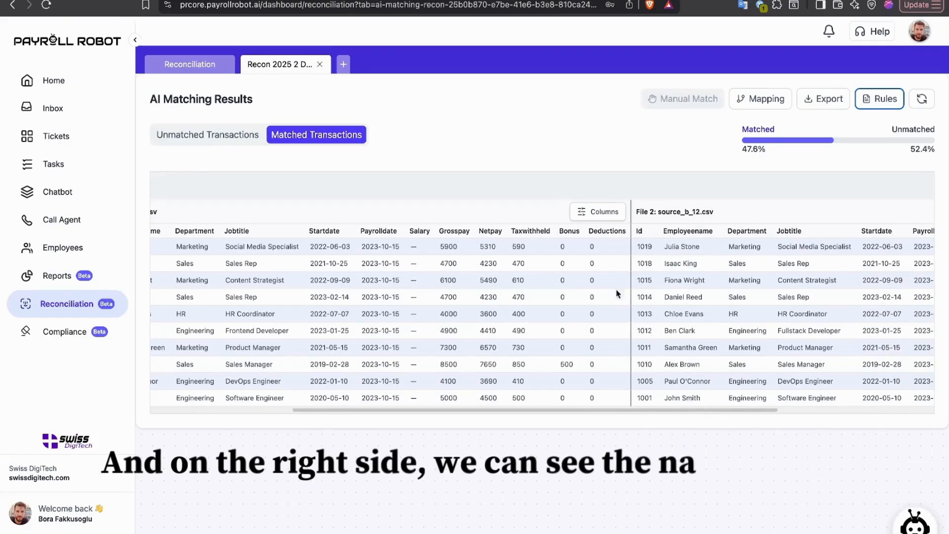
scroll(556, 289, right, 5)
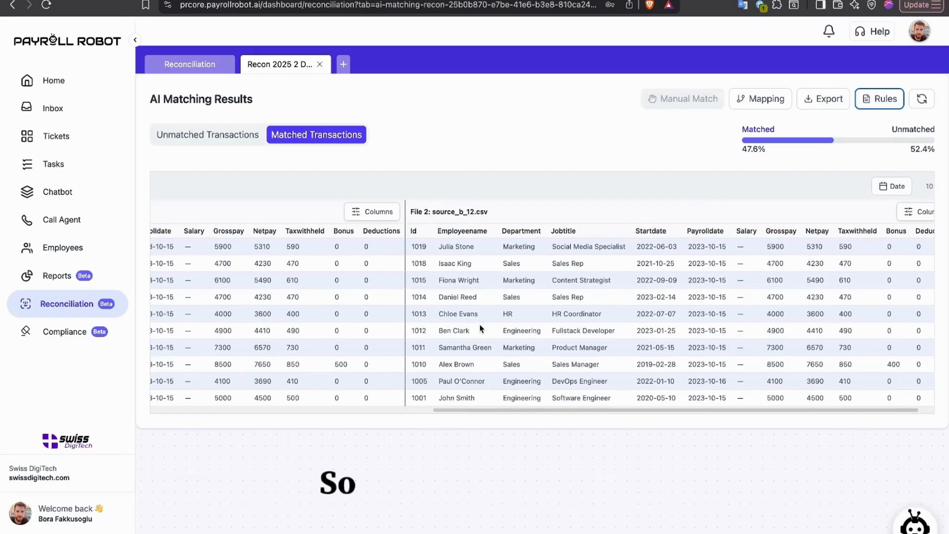
scroll(480, 324, left, 10)
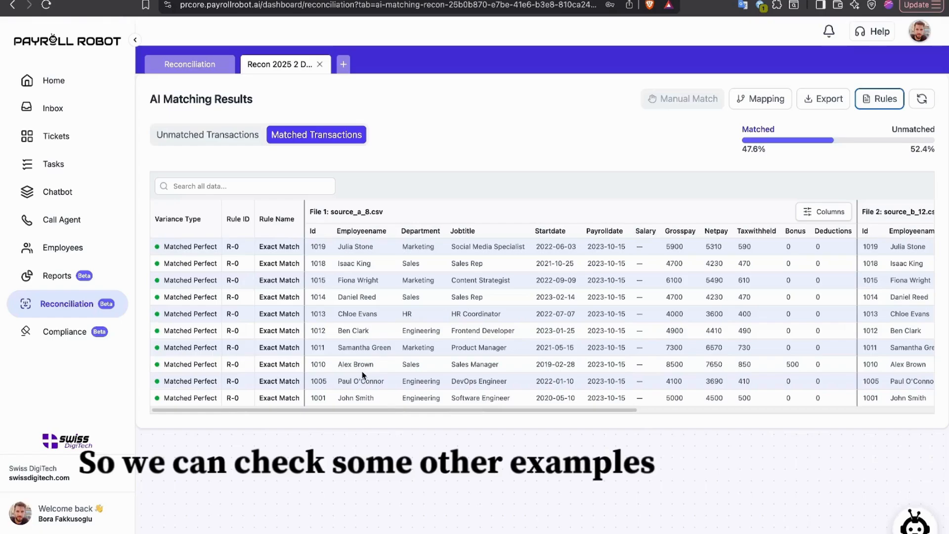
scroll(354, 369, right, 5)
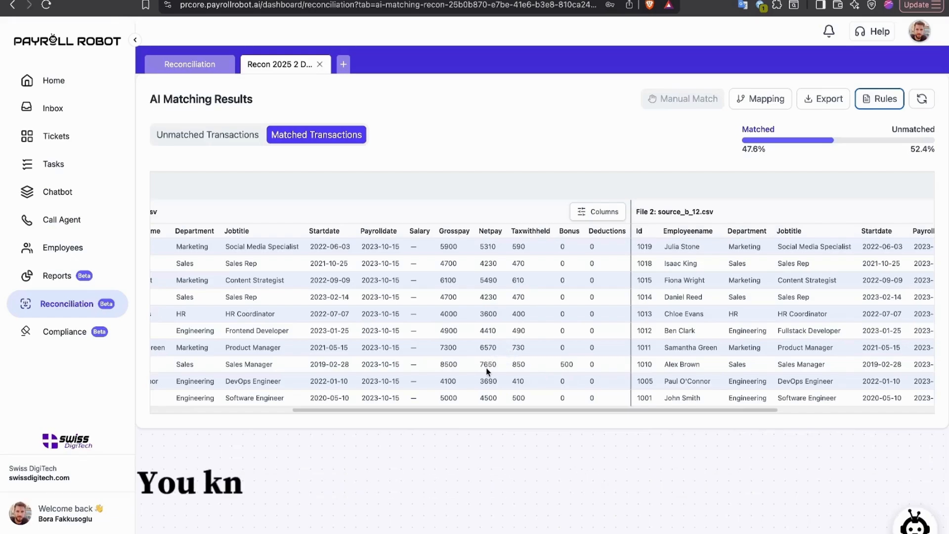
scroll(487, 370, right, 5)
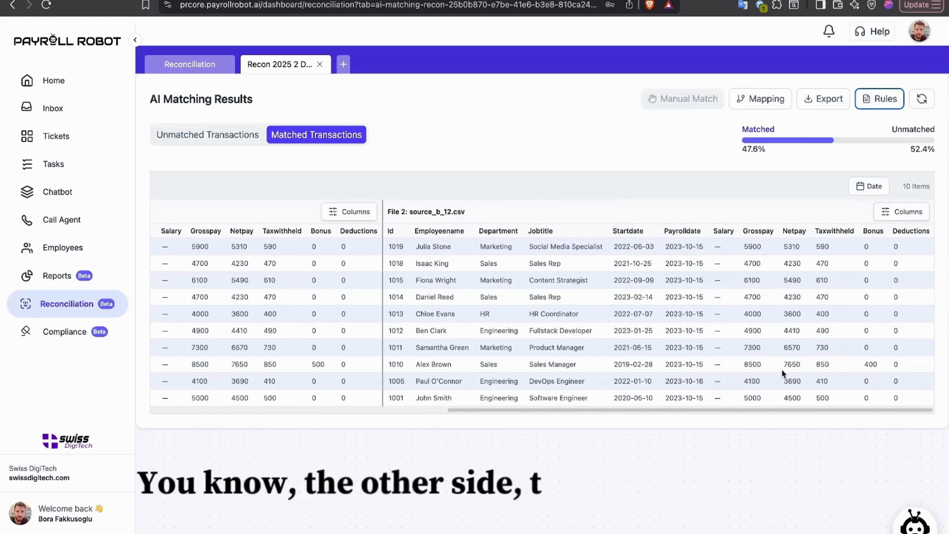
scroll(563, 350, left, 8)
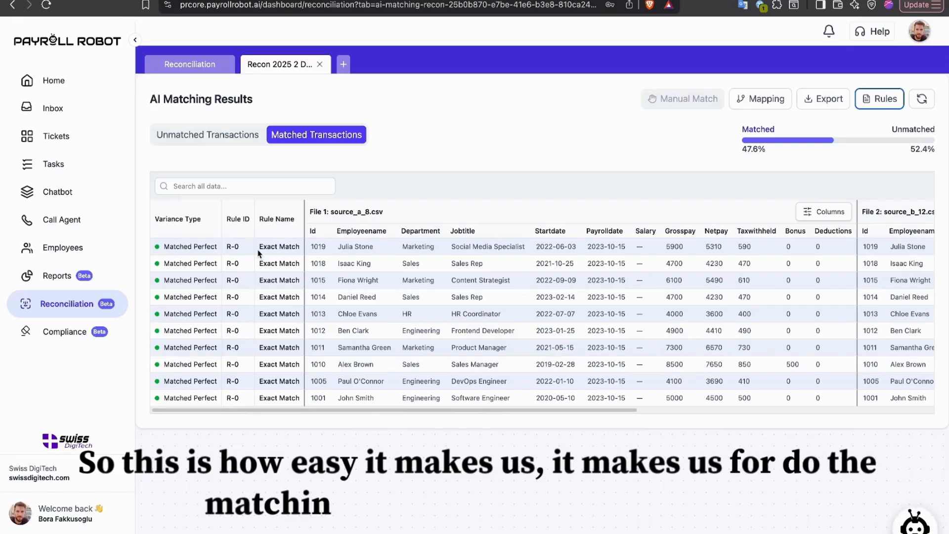
Step: Open the unmatched transactions and compare their variance types and values between the two source files
click(206, 138)
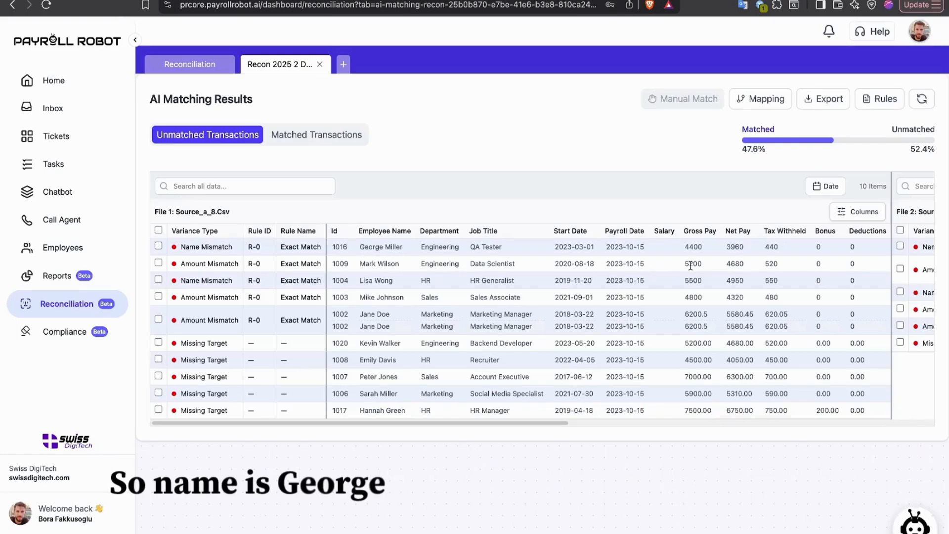
scroll(557, 307, right, 1)
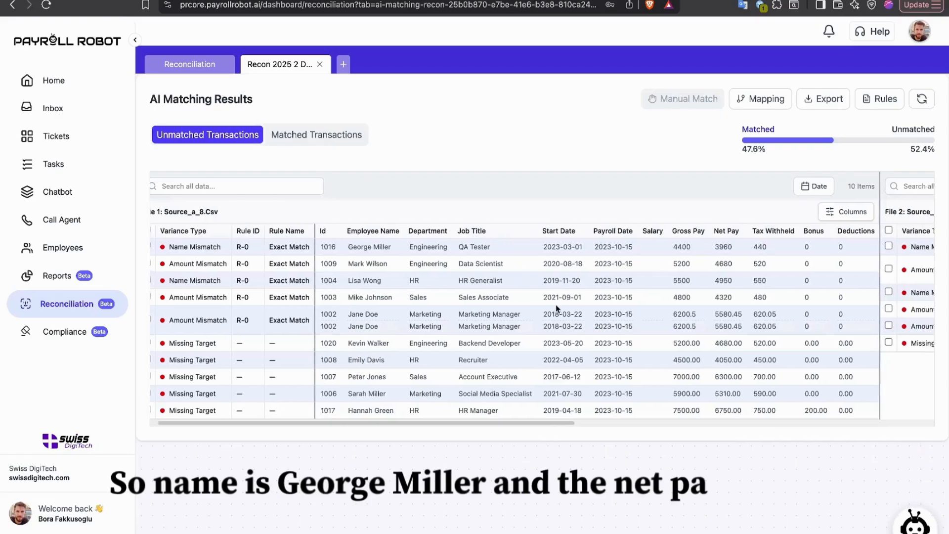
scroll(556, 306, right, 10)
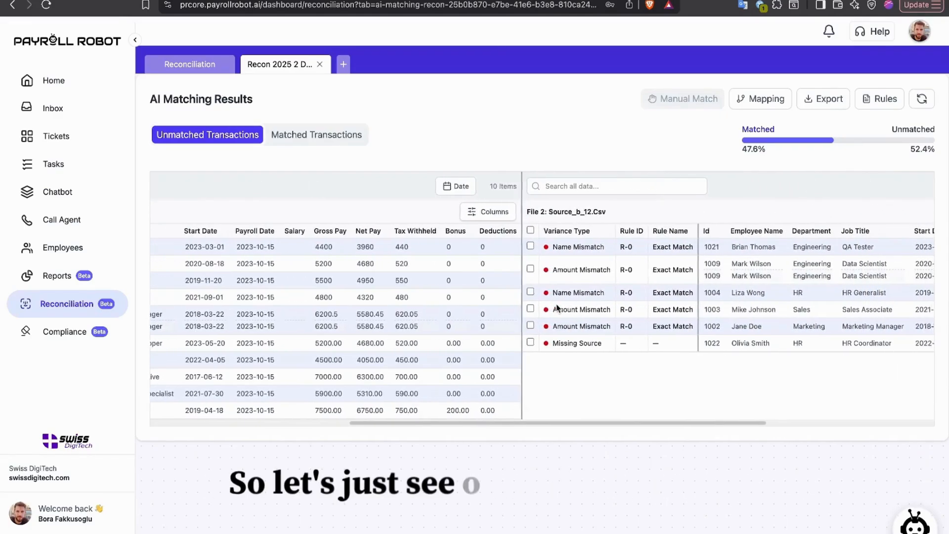
scroll(557, 307, right, 8)
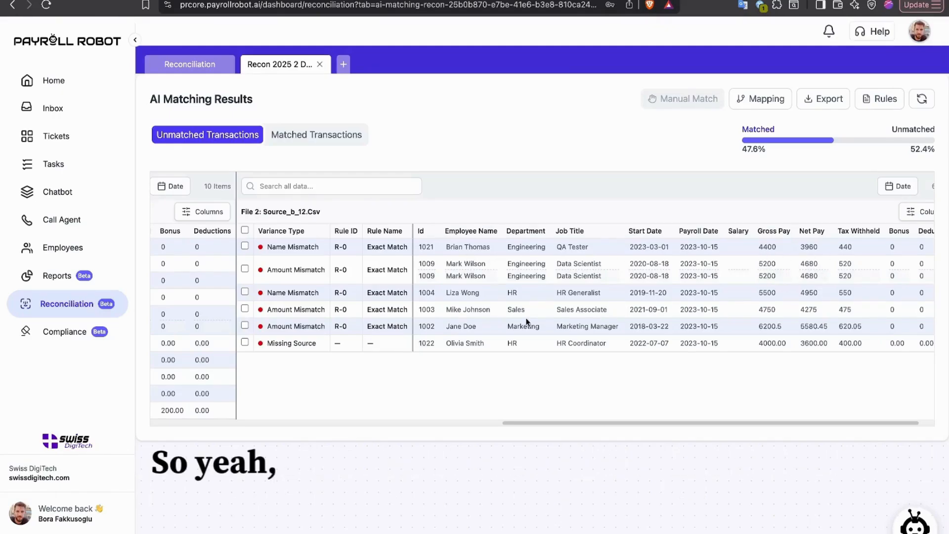
scroll(456, 331, left, 15)
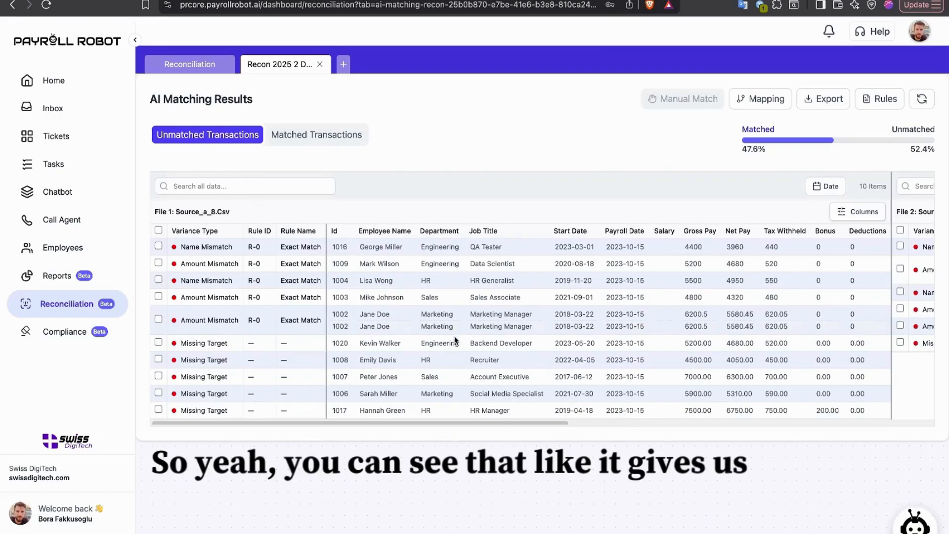